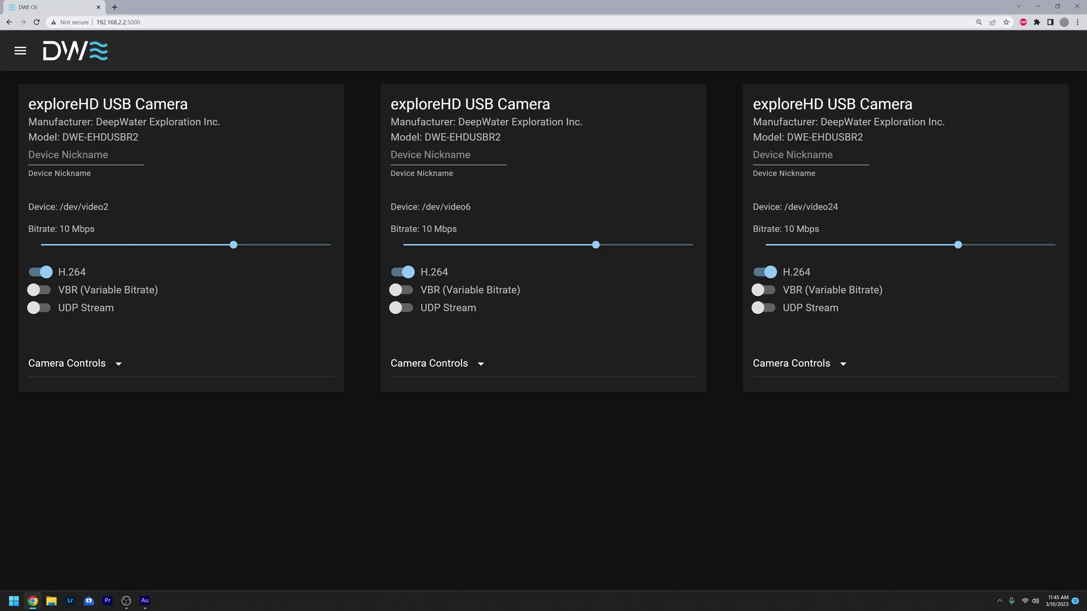
Nickname the first exploreHD camera 'Front View'
click(140, 22)
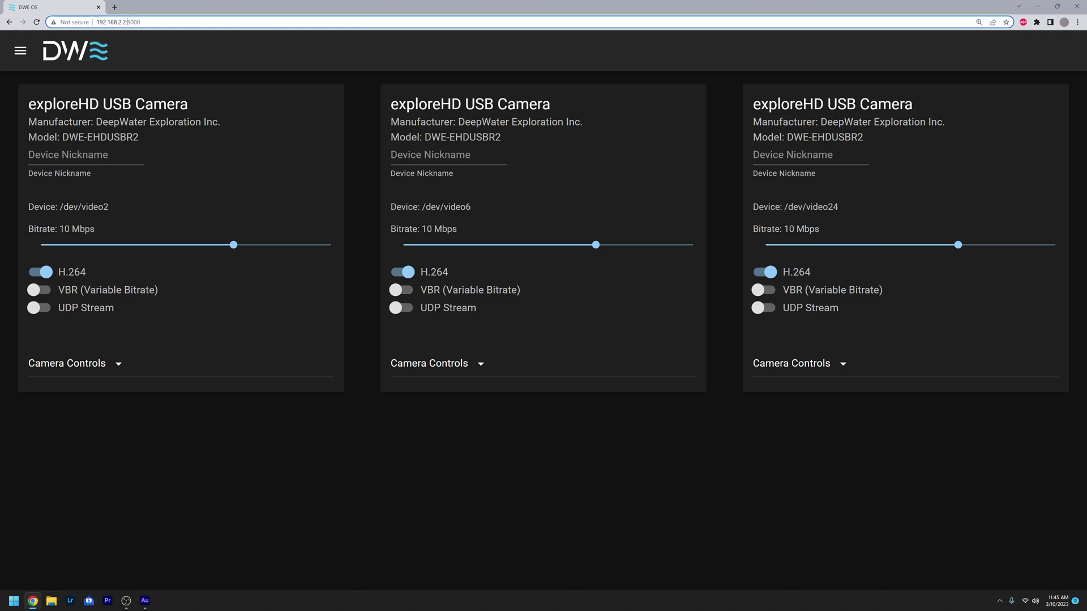
click(259, 513)
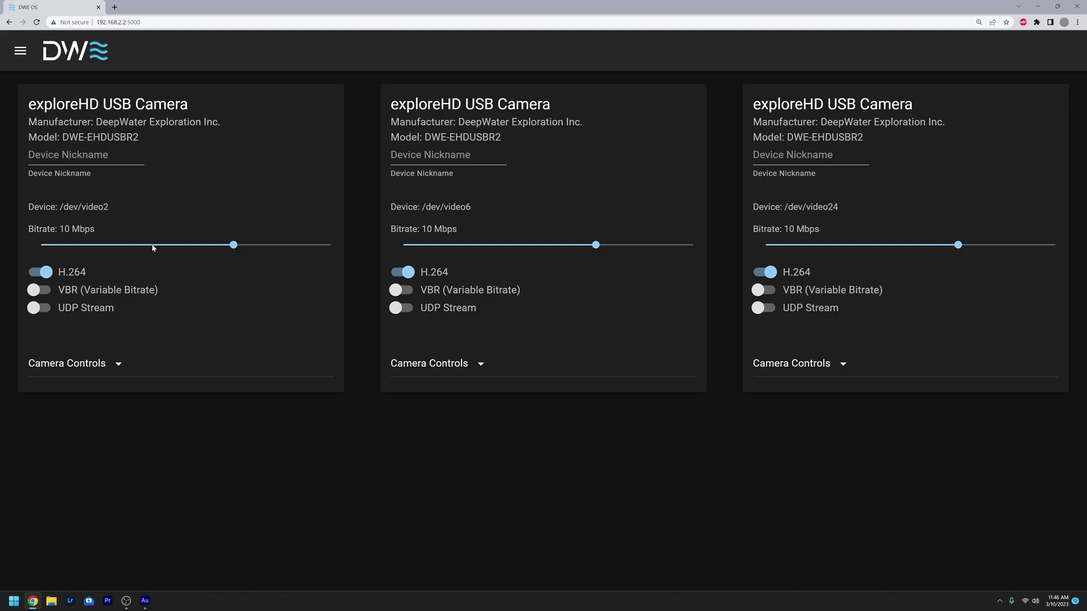
click(116, 157)
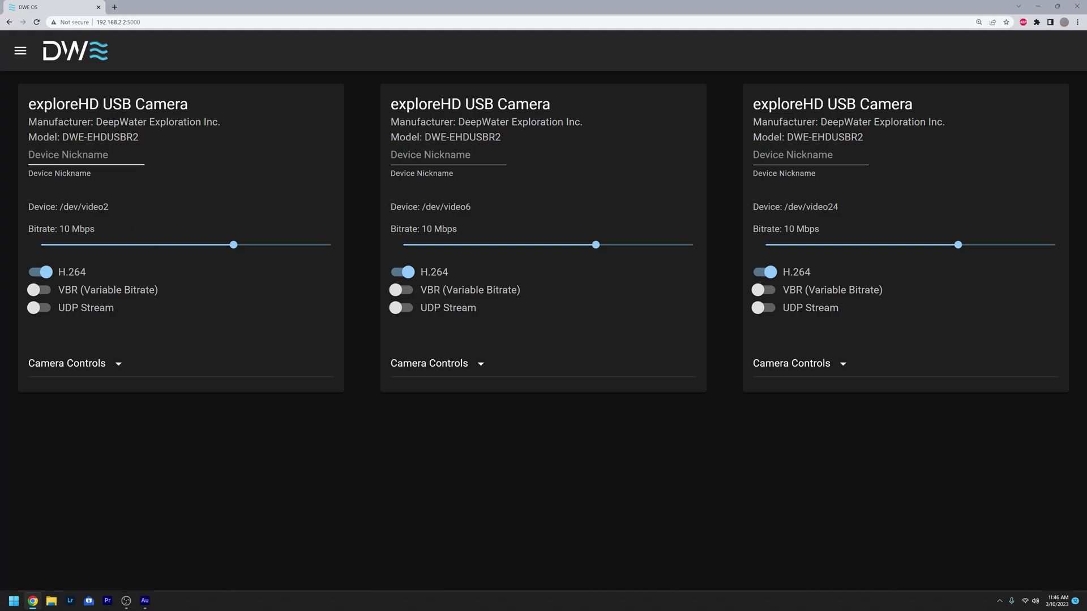
click(277, 172)
click(85, 155)
text(Front View)
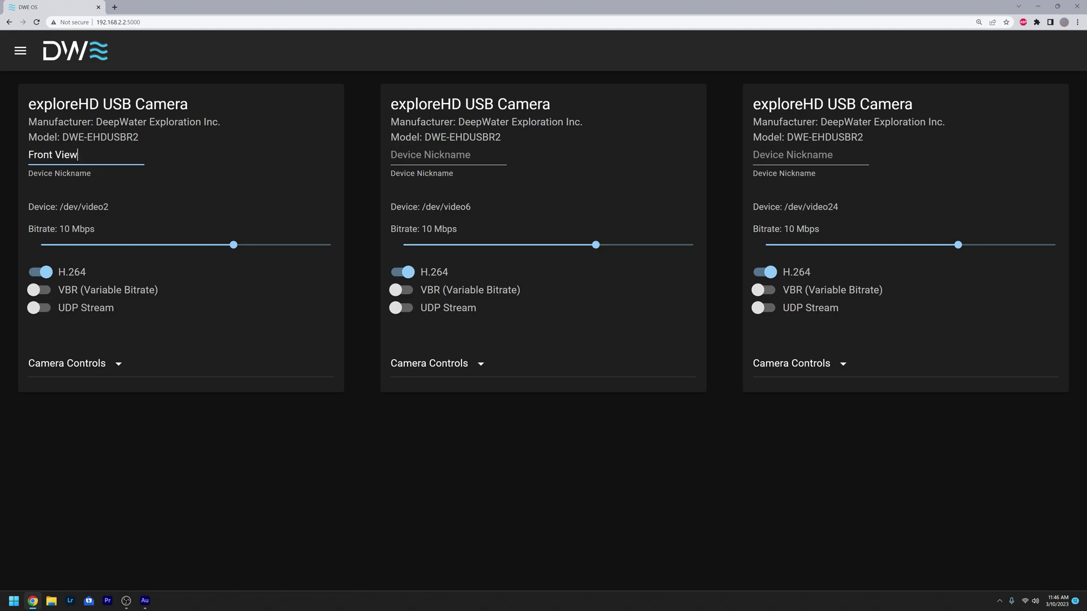
Nickname the second and third cameras 'Back View' and 'Side View'
click(448, 155)
text(Back View)
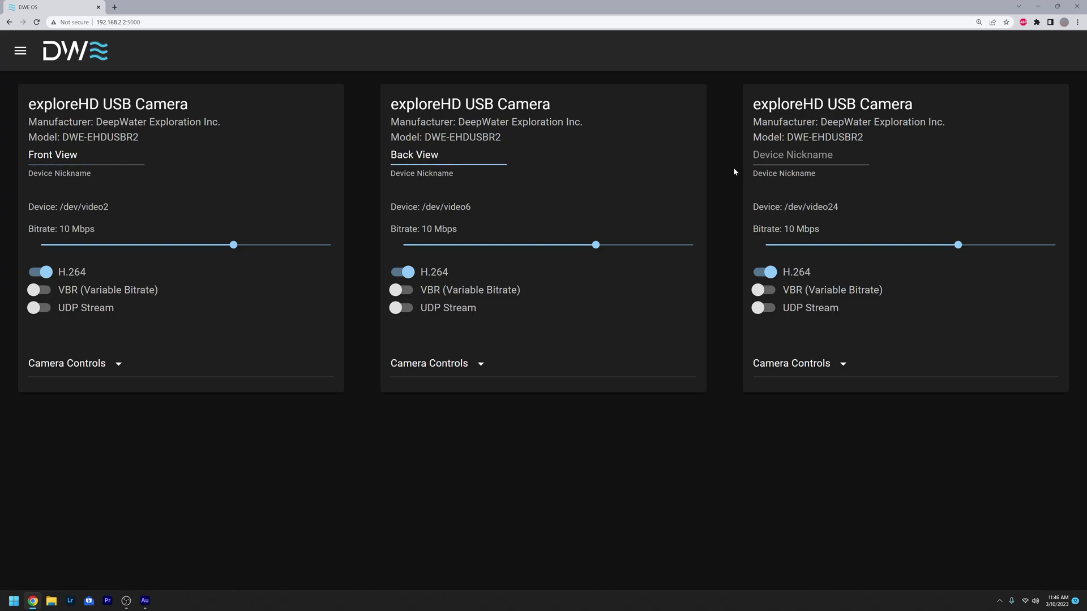
click(804, 155)
text(Side View)
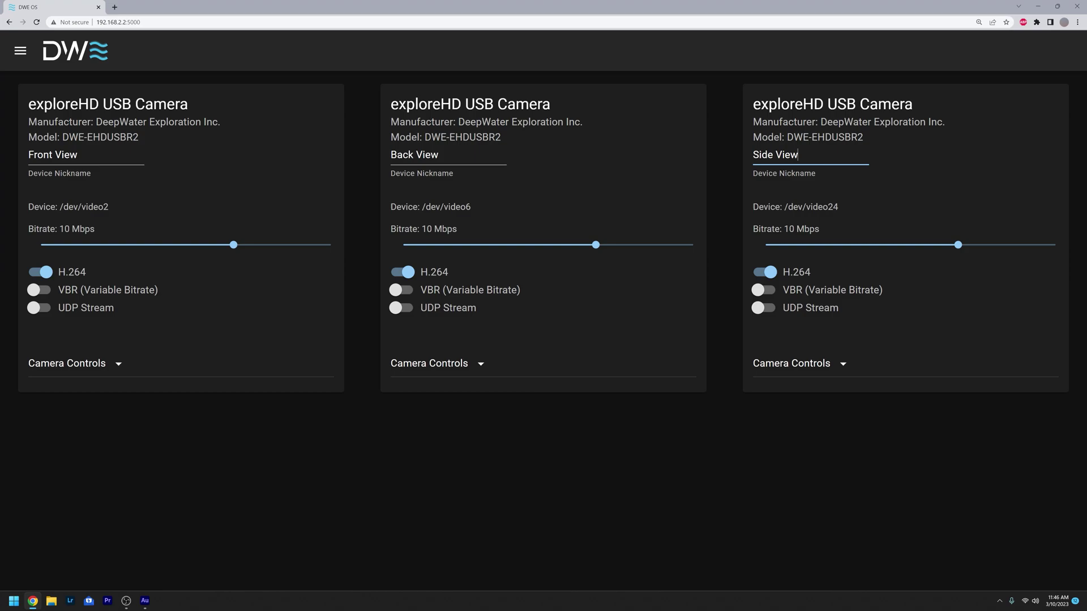
click(717, 179)
Enable UDP Stream on the Front, Back and Side View cameras, keeping 1920x1080 resolution
click(52, 318)
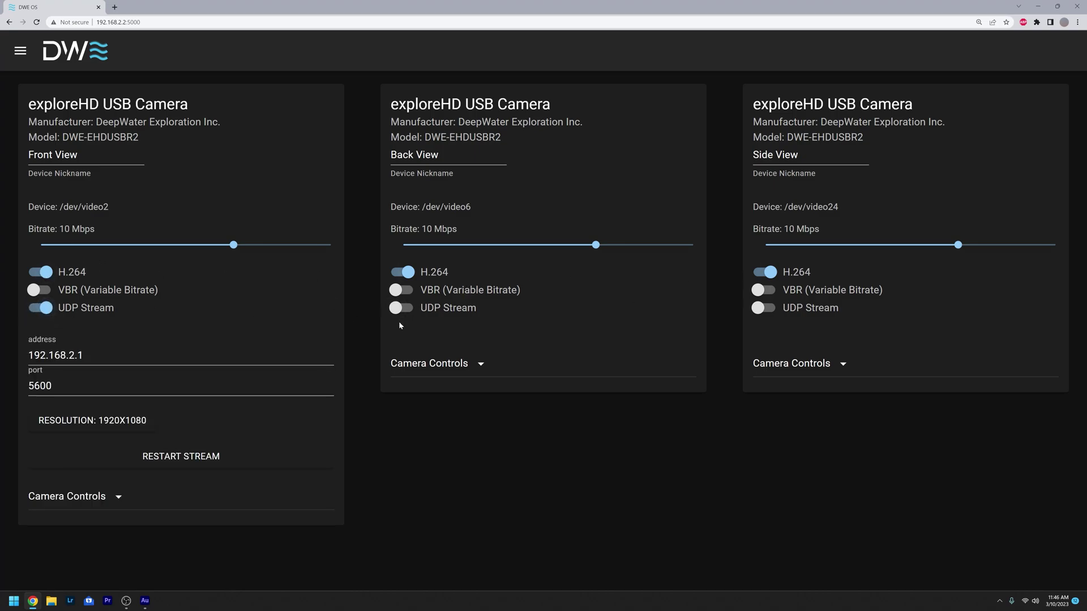
click(412, 314)
click(758, 312)
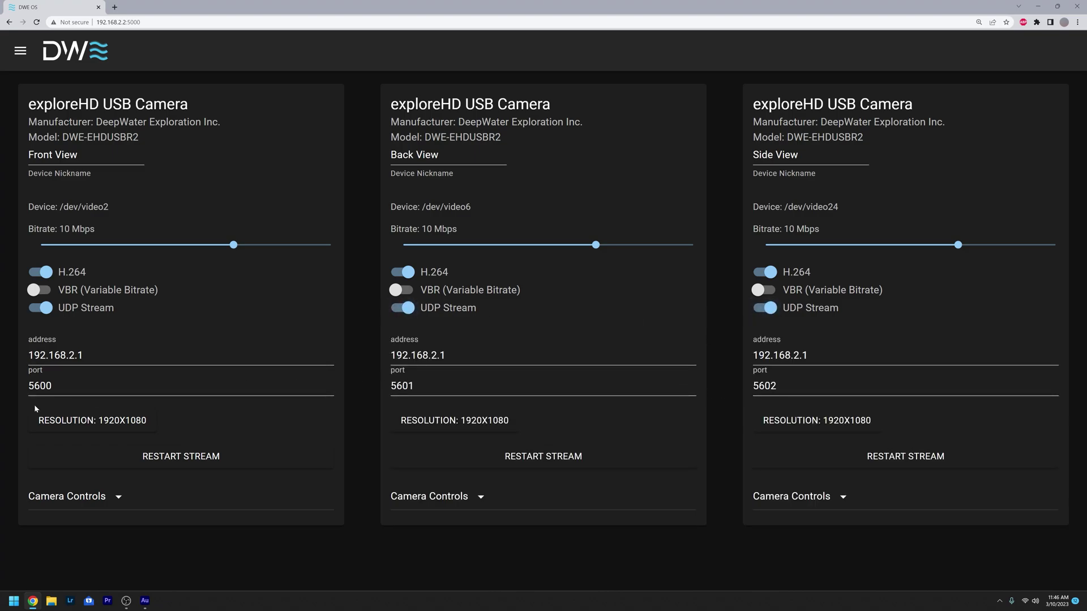
click(45, 424)
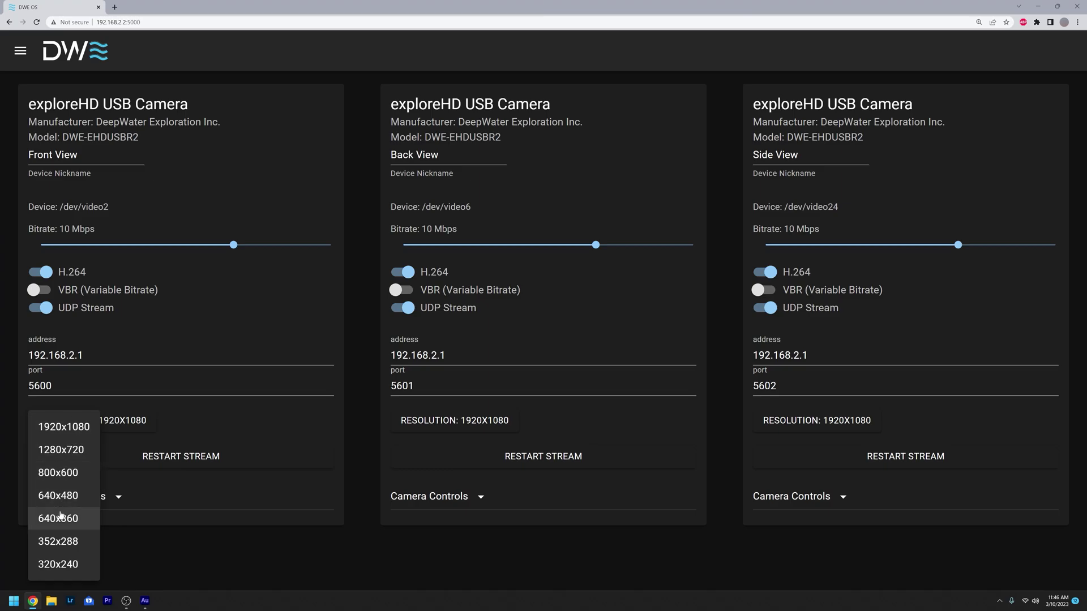
click(18, 457)
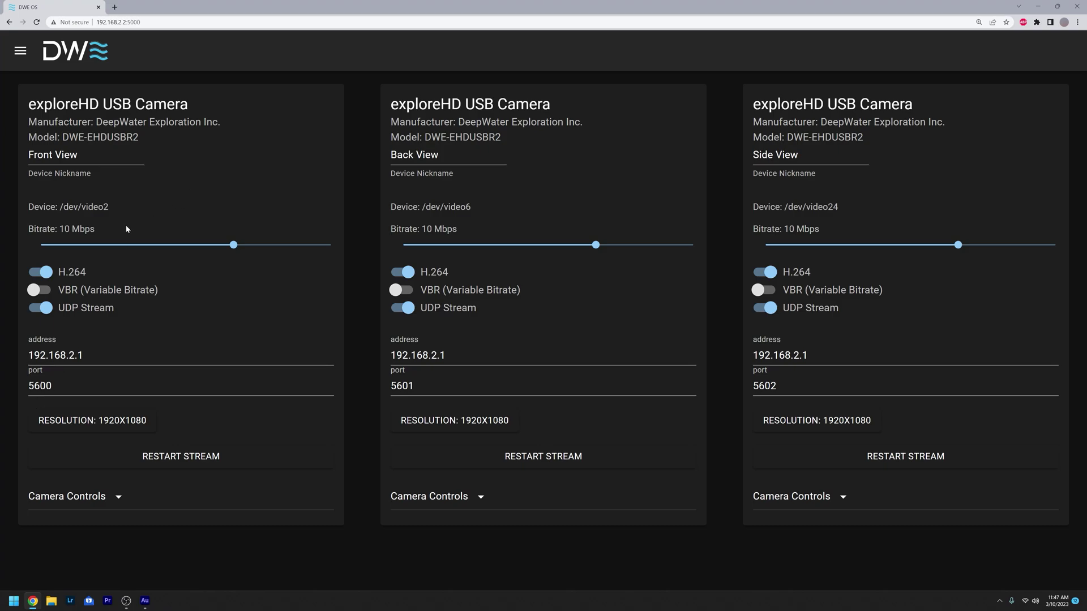
click(119, 496)
scroll(120, 505, down, 4)
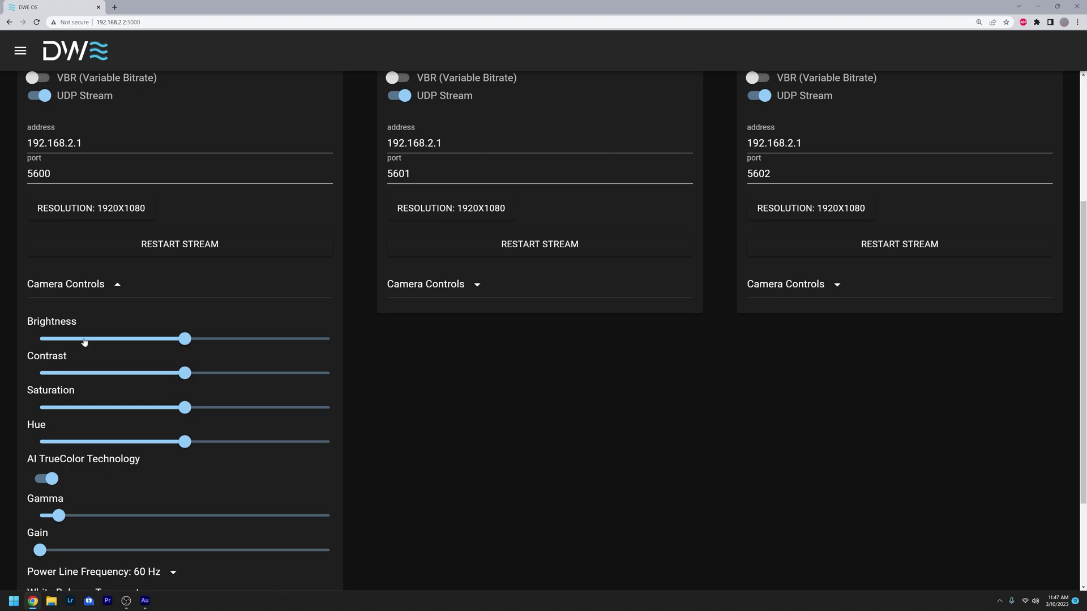
scroll(76, 439, down, 3)
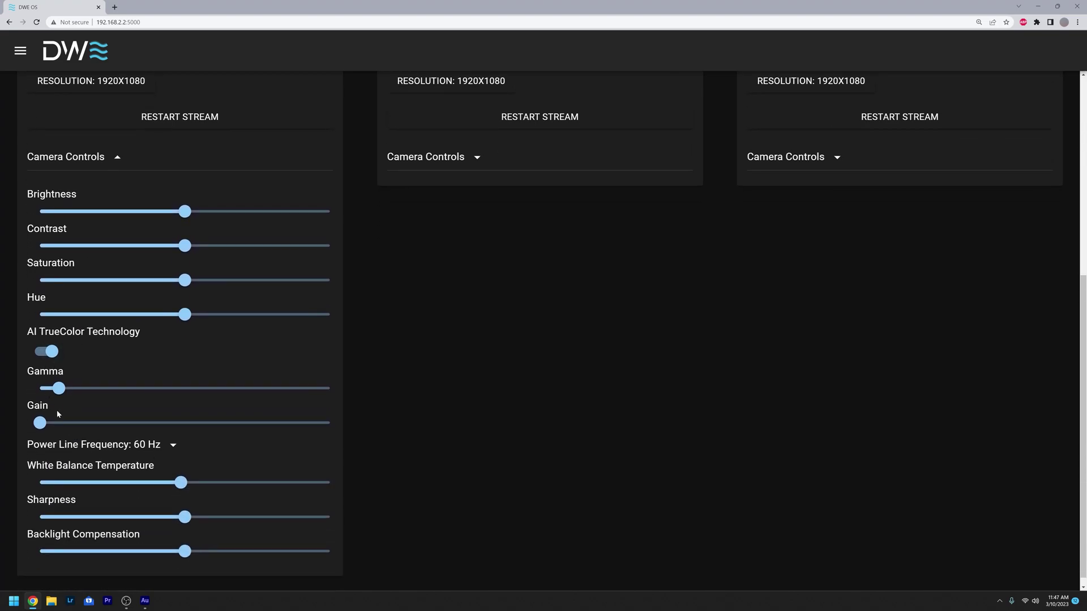
scroll(57, 409, up, 2)
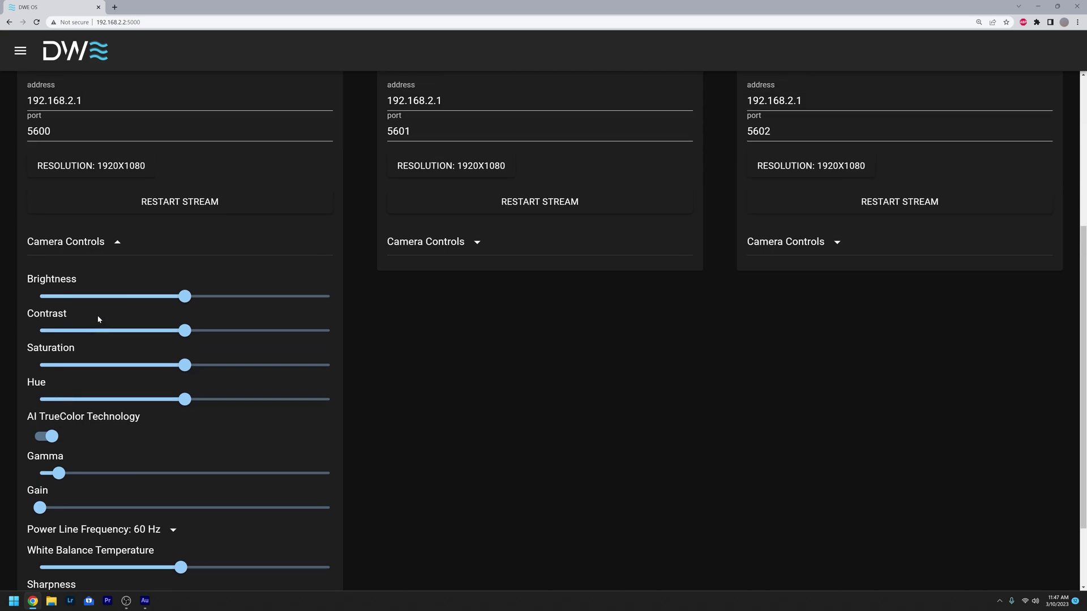
click(119, 243)
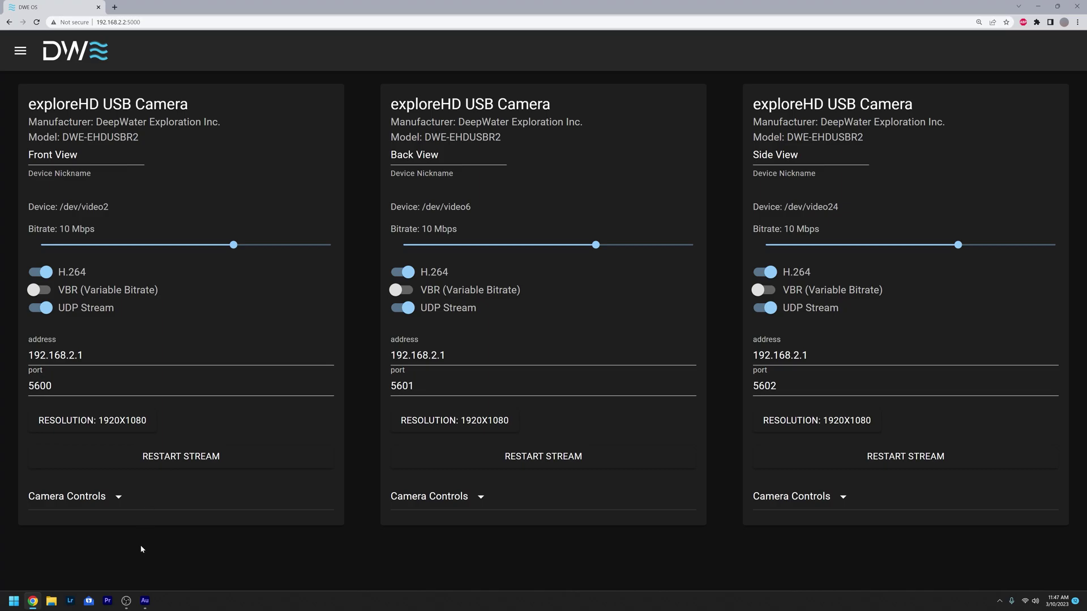
In OBS, review and accept the UDP 5600 source's pipeline settings
click(127, 602)
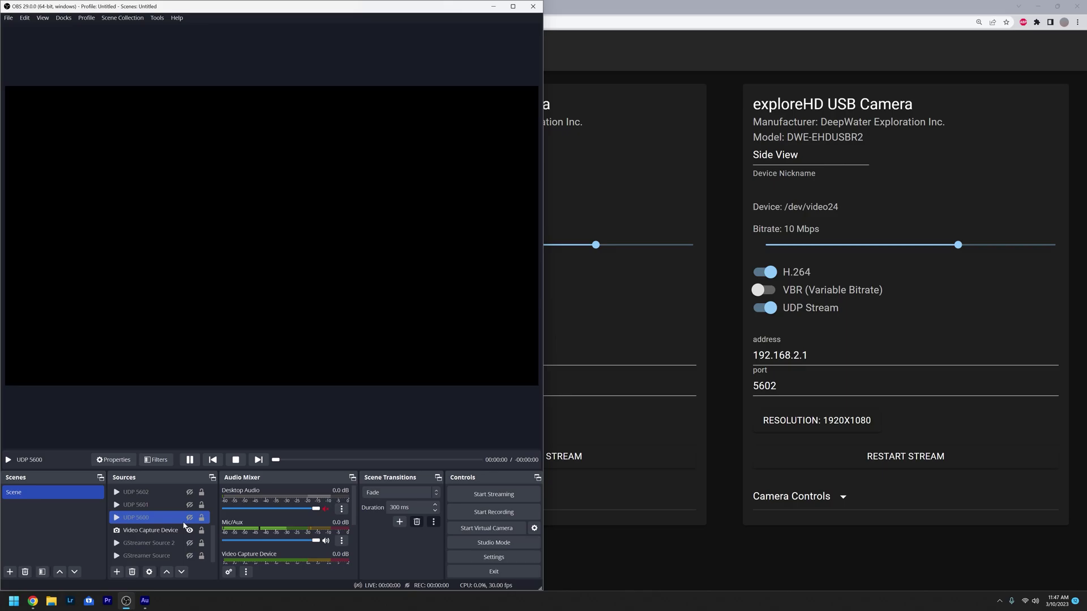
double_click(170, 518)
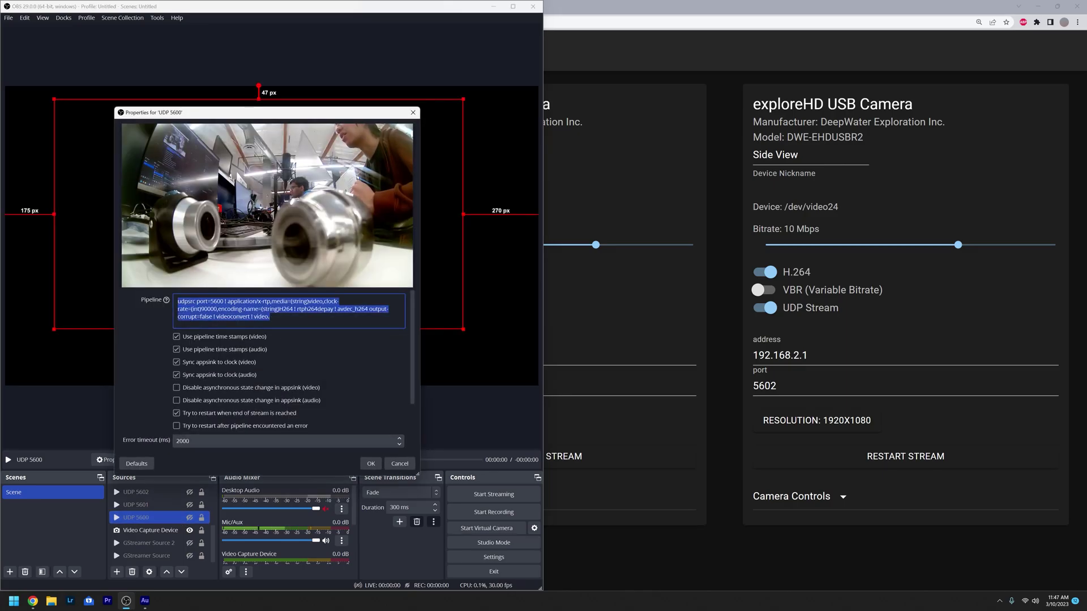
drag(177, 301, 254, 317)
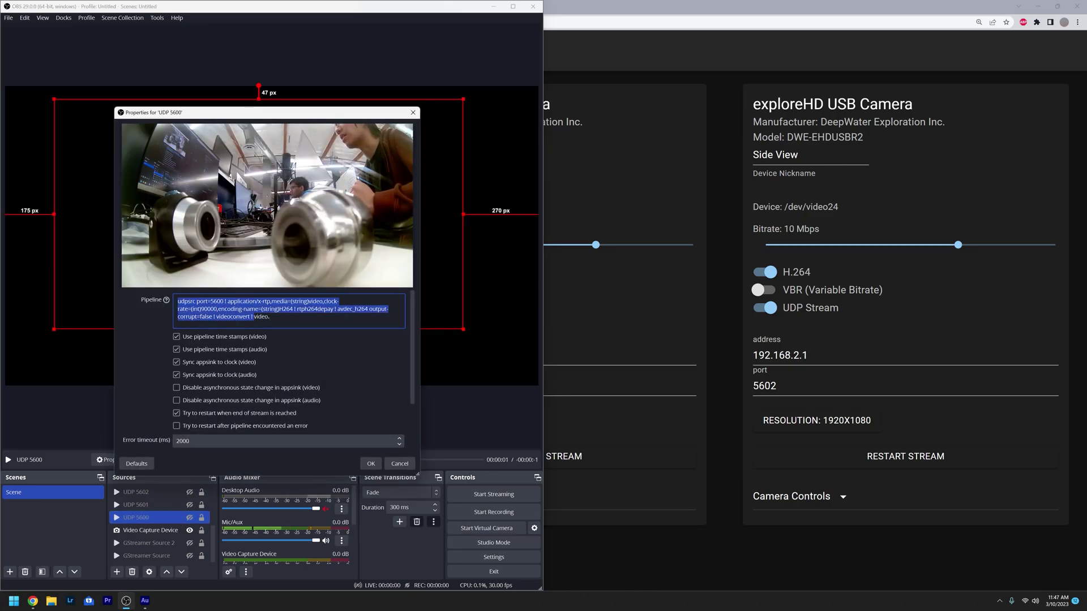
click(380, 469)
Toggle the UDP 5600, 5601 and 5602 feeds on and off to check each camera
click(190, 518)
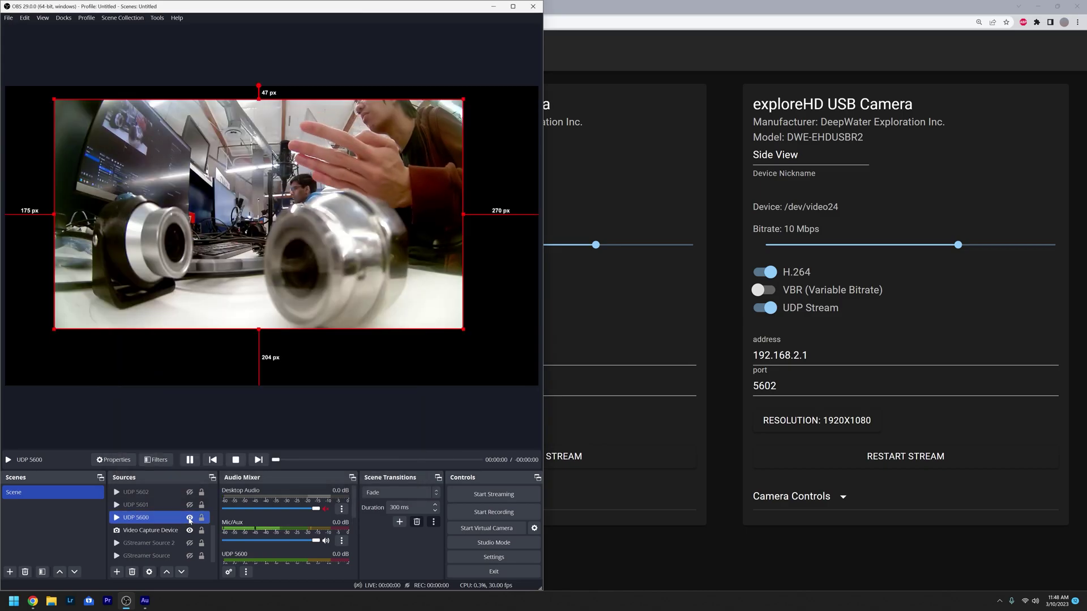
click(190, 518)
click(191, 505)
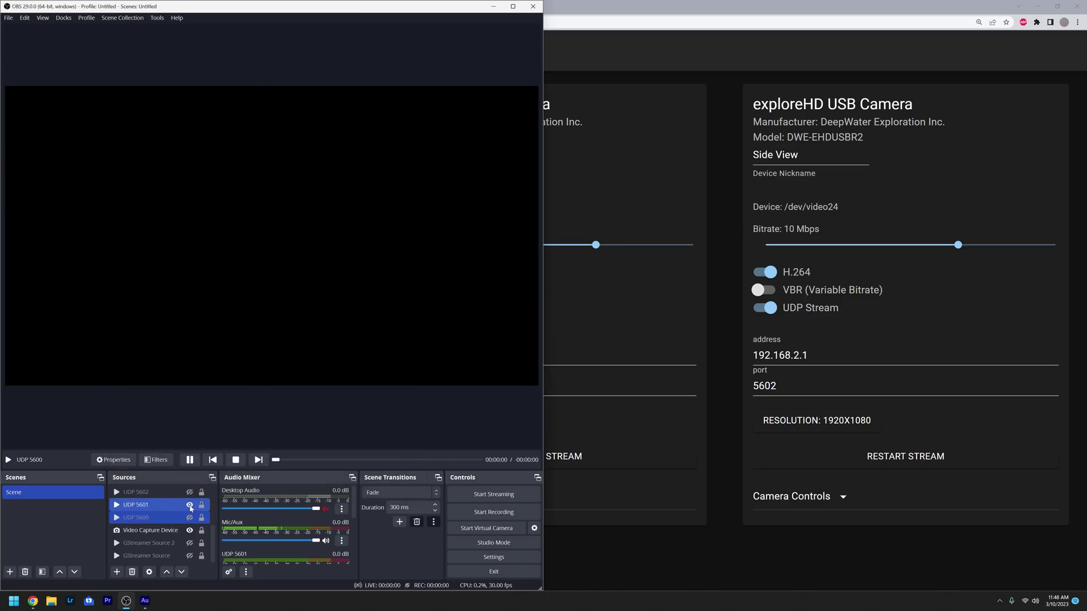
click(189, 504)
click(190, 493)
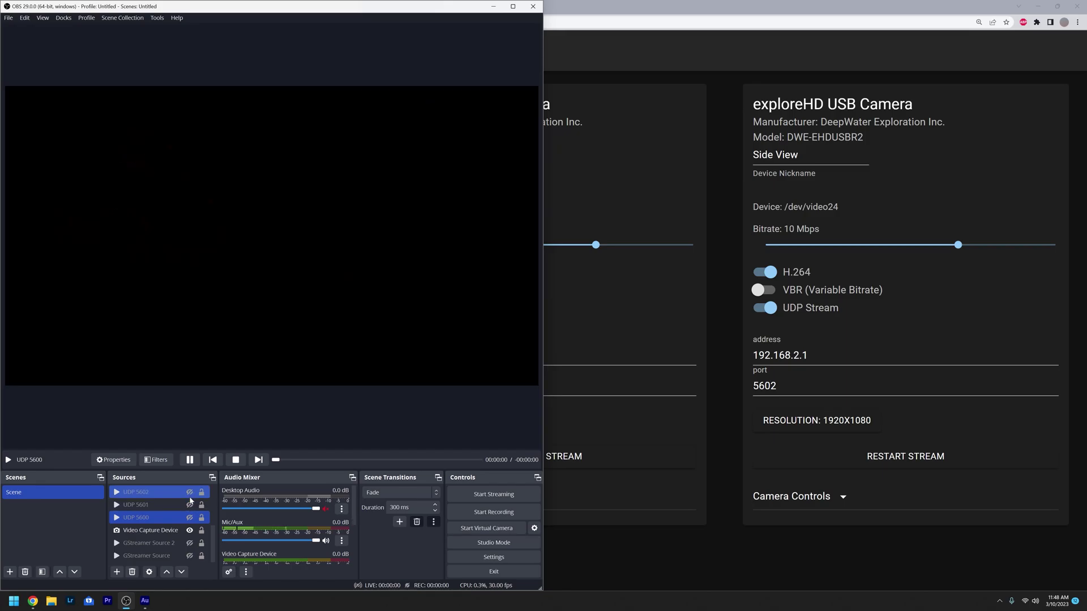
click(189, 492)
click(190, 518)
click(190, 505)
click(190, 492)
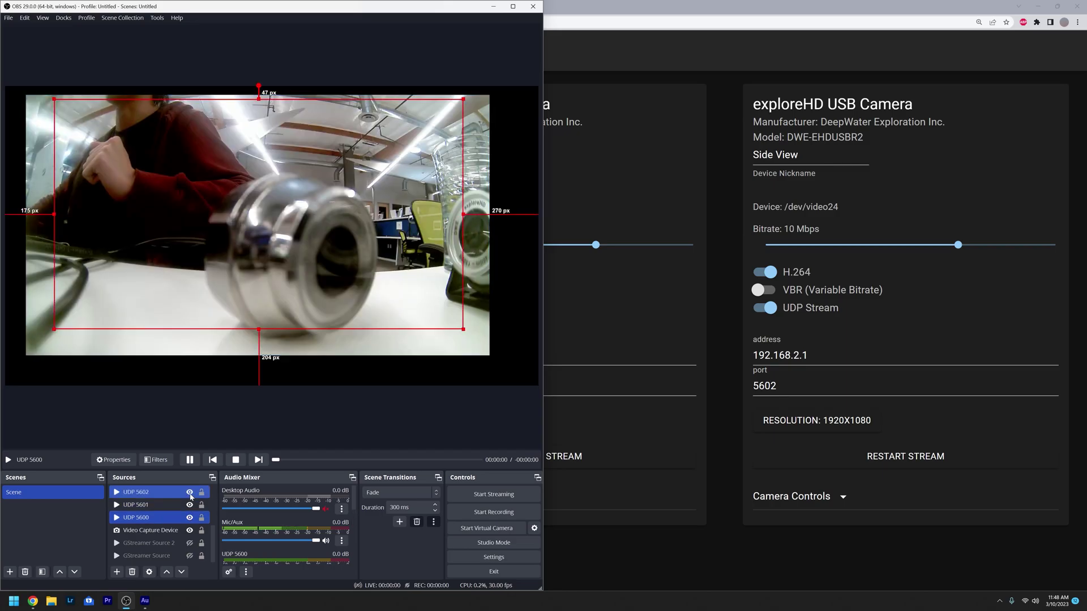
click(136, 518)
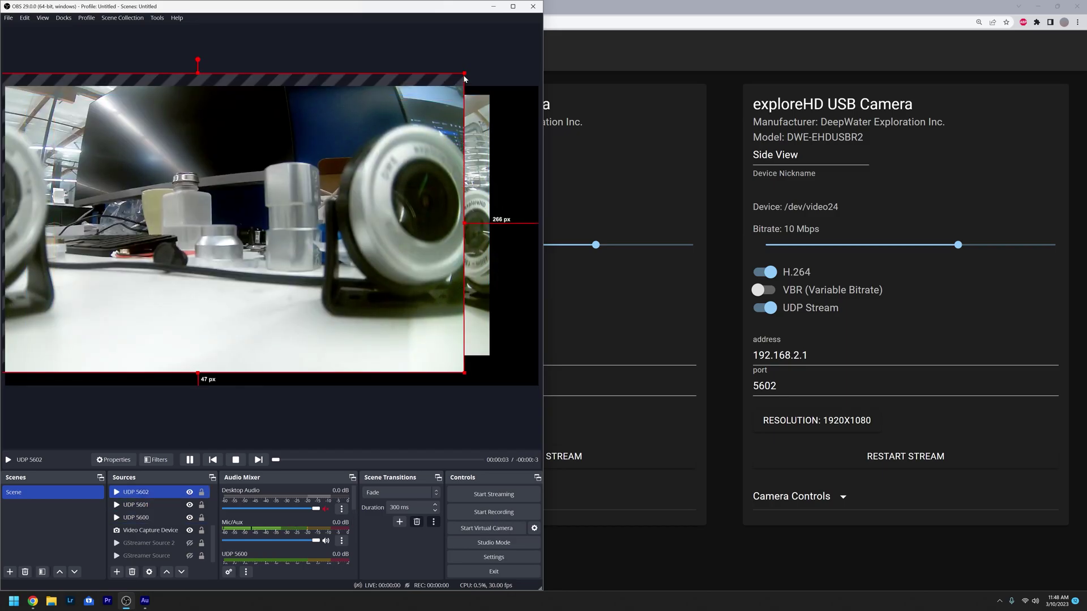
Shrink the UDP 5602 and UDP 5601 images within the preview canvas
drag(461, 100, 355, 136)
click(355, 136)
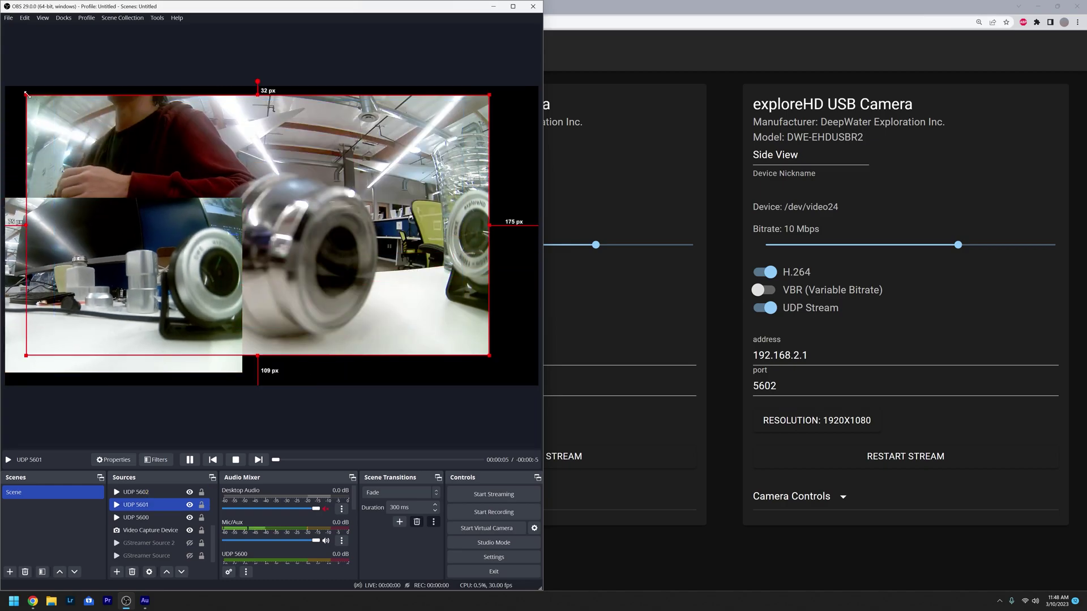
drag(26, 95, 237, 214)
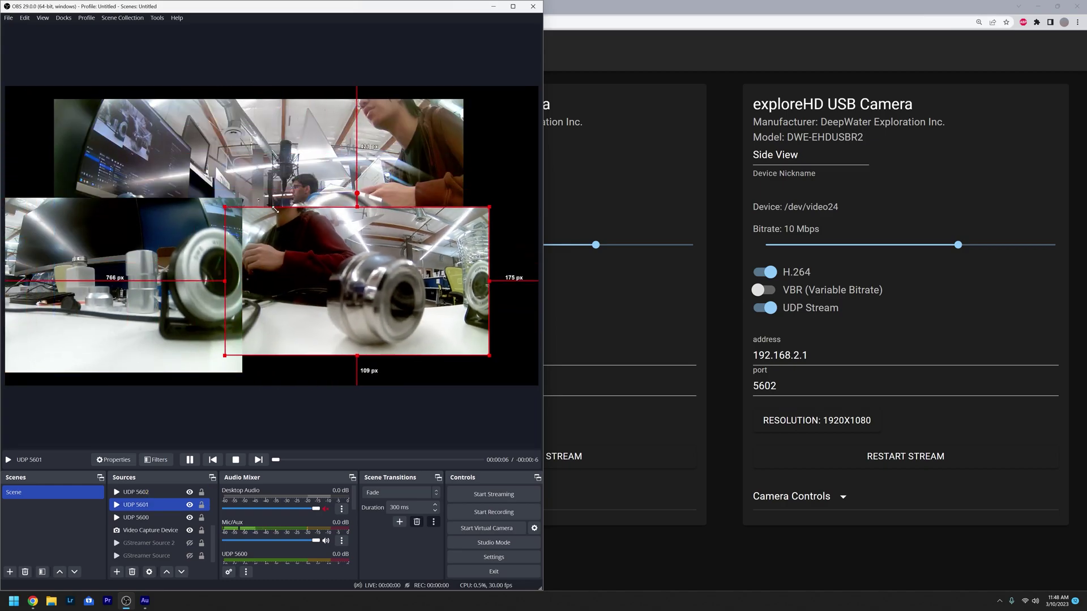
Hide all three feeds, then leave only UDP 5602 visible
click(190, 518)
click(190, 504)
click(190, 492)
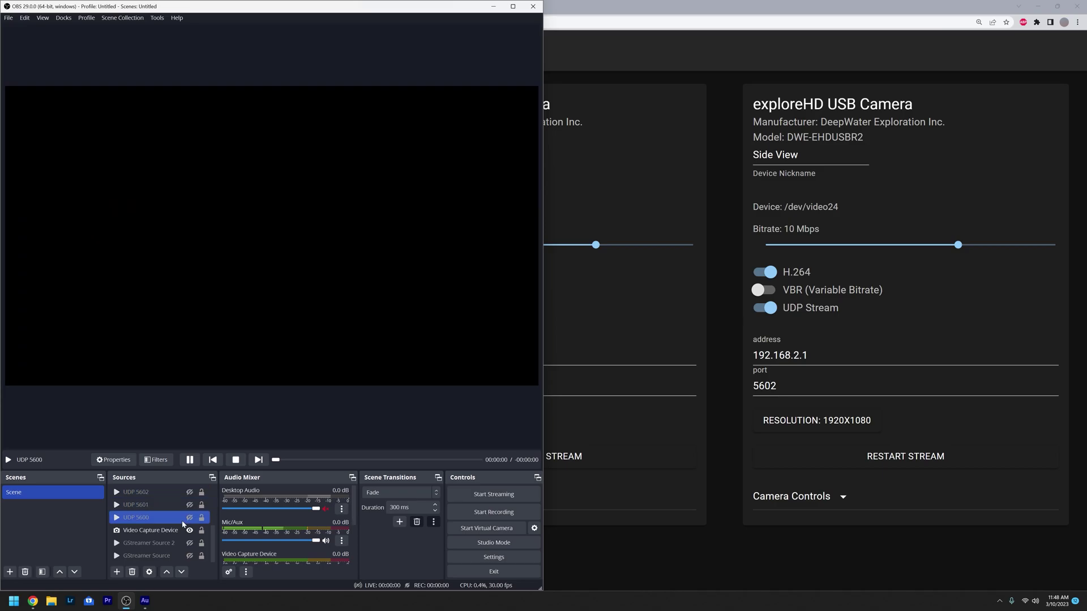
click(190, 505)
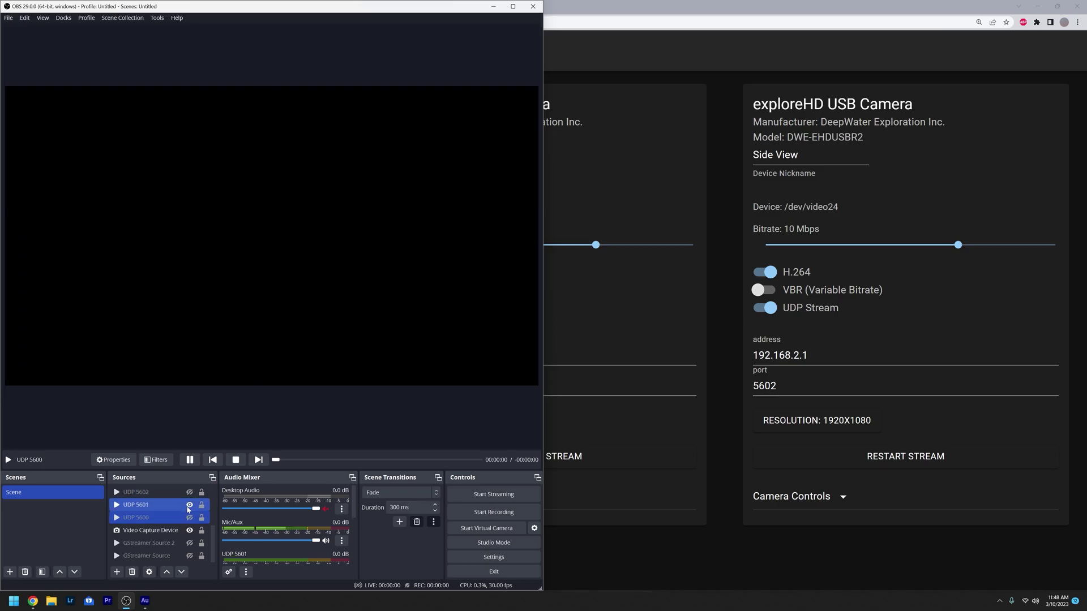
click(190, 505)
click(189, 492)
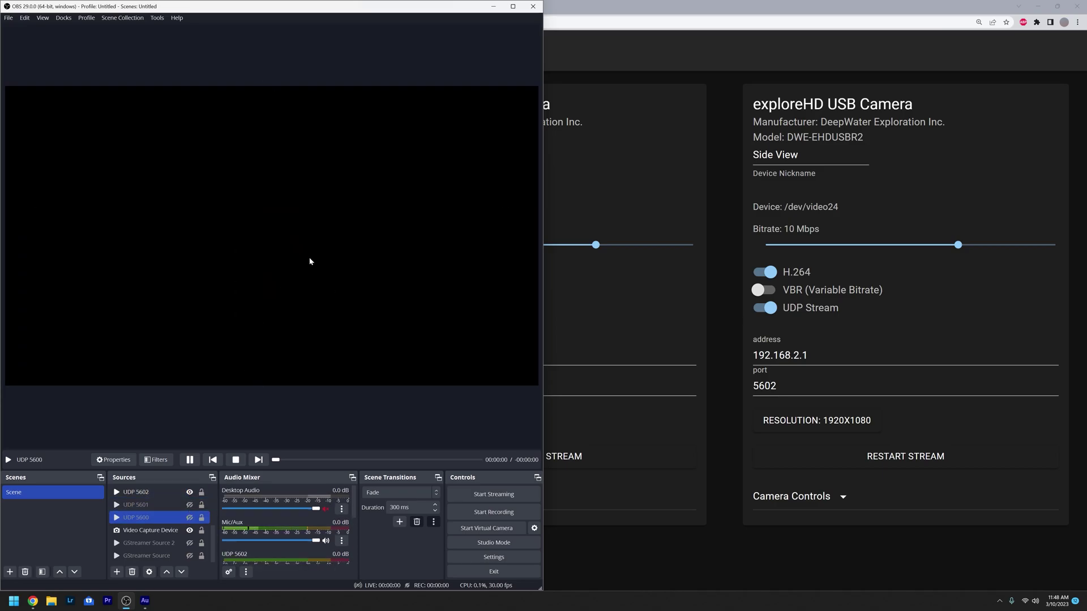
Move and enlarge the UDP 5602 image to fill the canvas, then lower Side View bitrate to 2 Mbps
drag(206, 297, 277, 190)
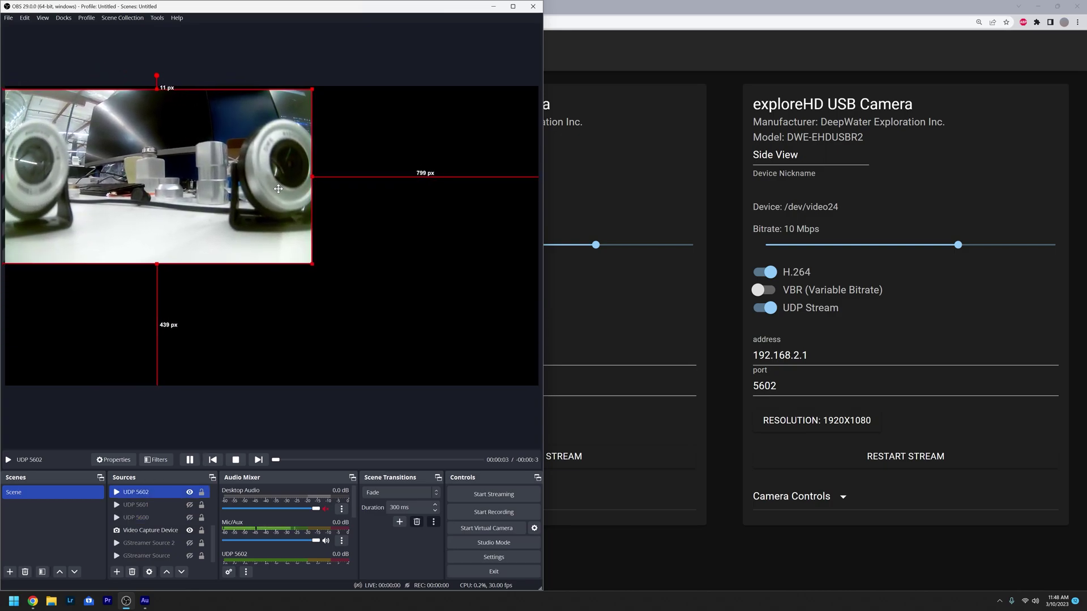
drag(313, 263, 506, 408)
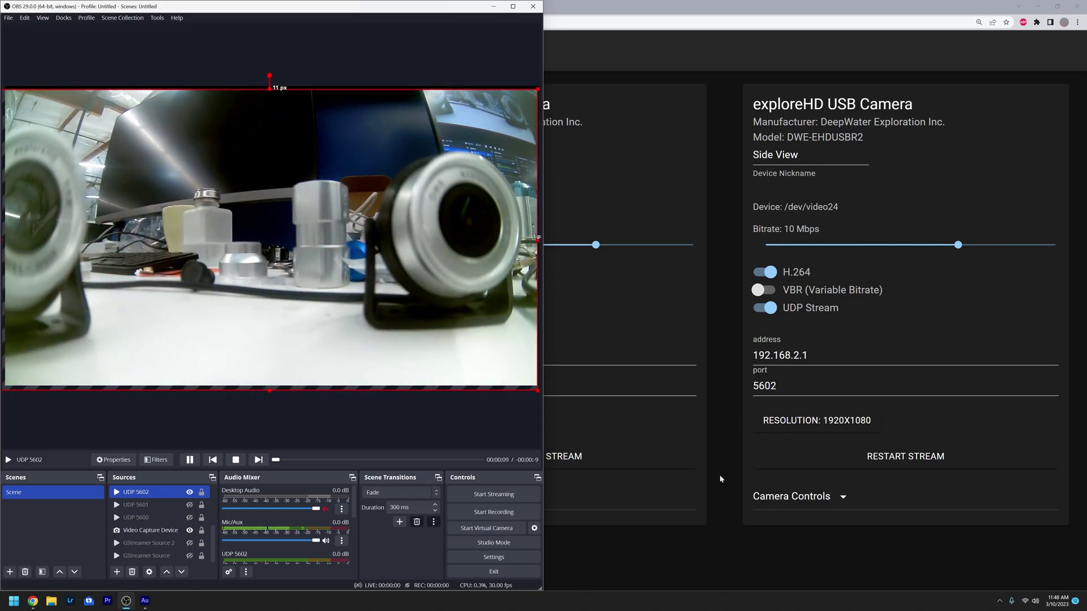
drag(406, 304, 410, 304)
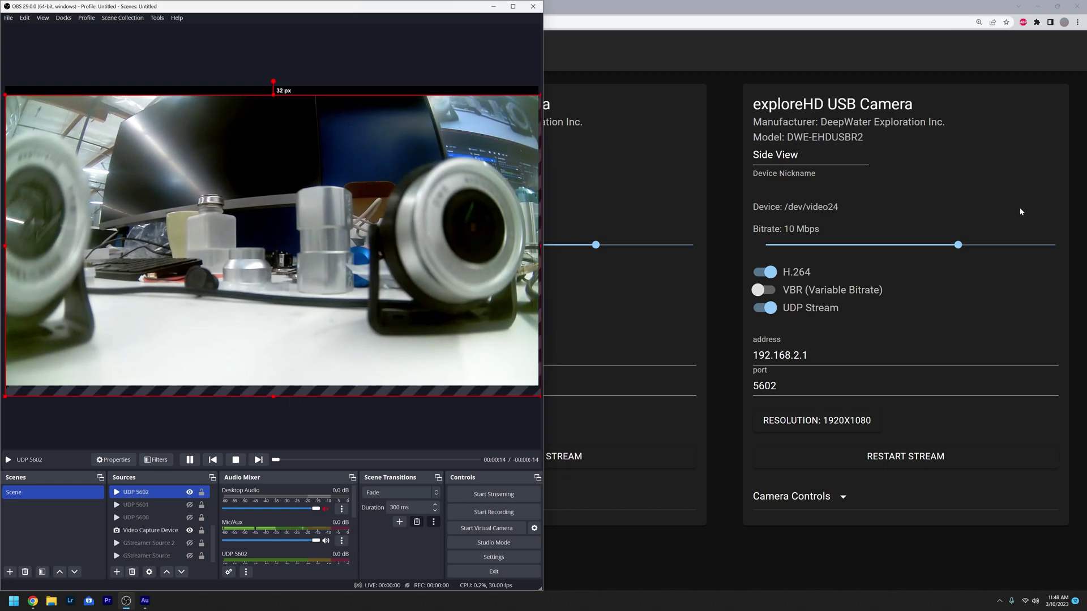
drag(957, 245, 804, 248)
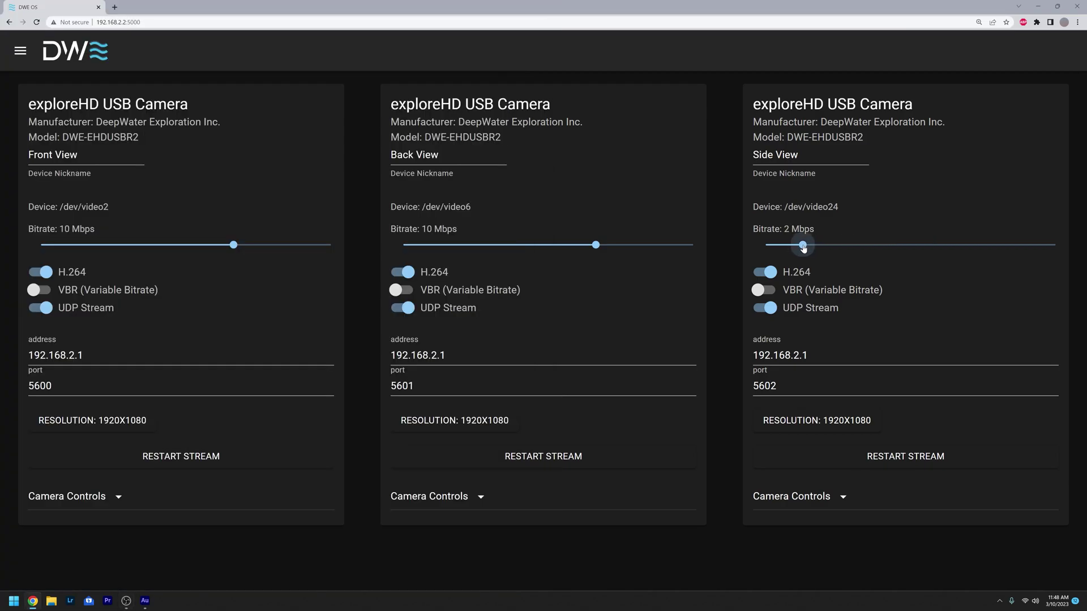
Watch the UDP 5602 feed in OBS at 2 Mbps, then restore Side View bitrate to 10 Mbps
click(126, 600)
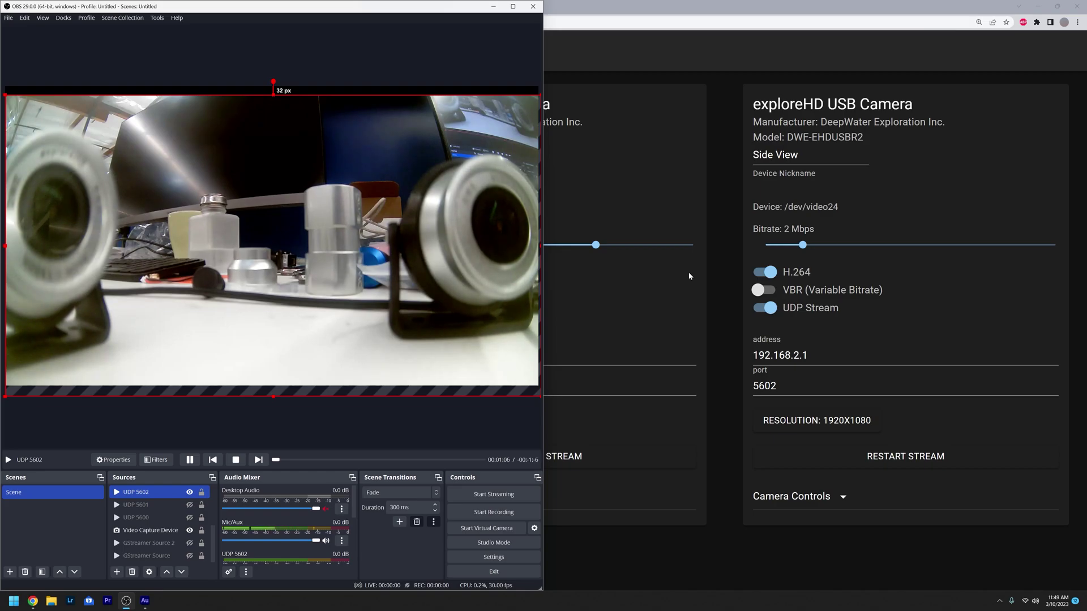
drag(948, 241, 957, 244)
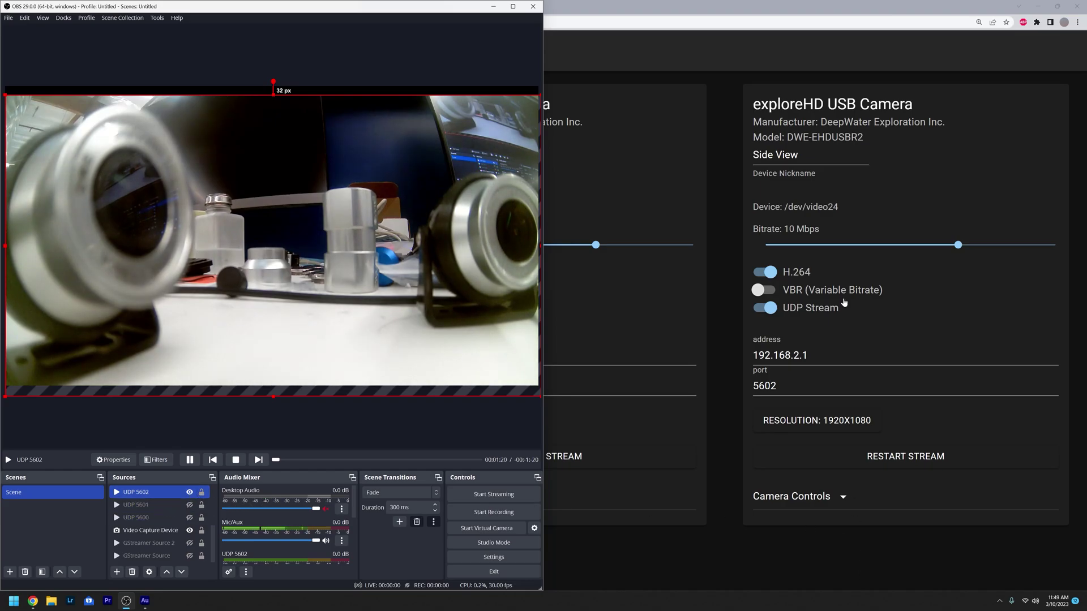
Snap the browser to the right half and expand the Side View camera's controls
key(super+Right)
scroll(812, 339, down, 10)
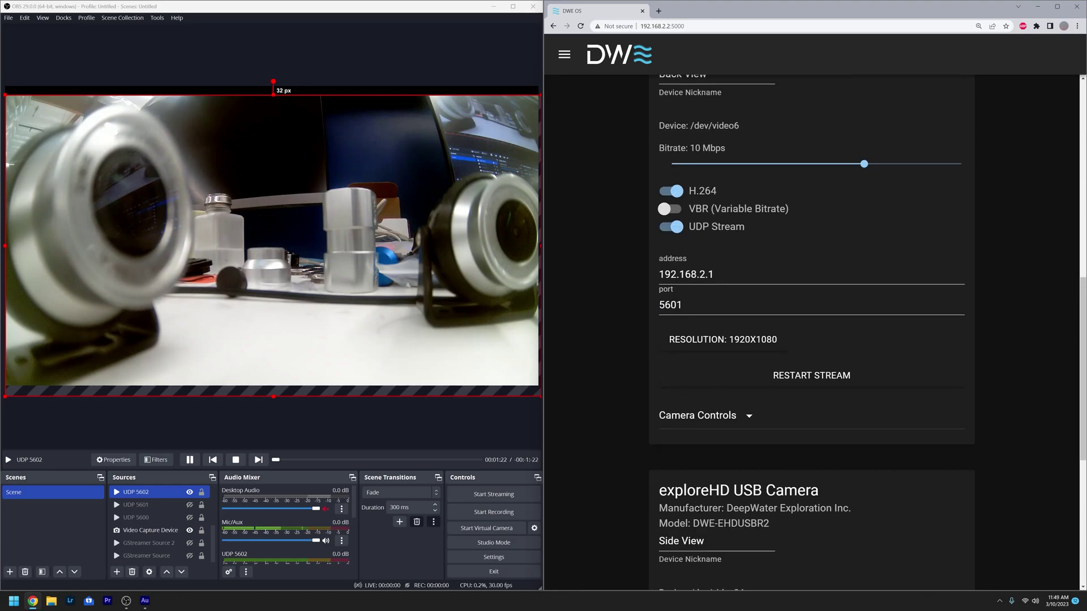
scroll(789, 463, down, 6)
click(746, 533)
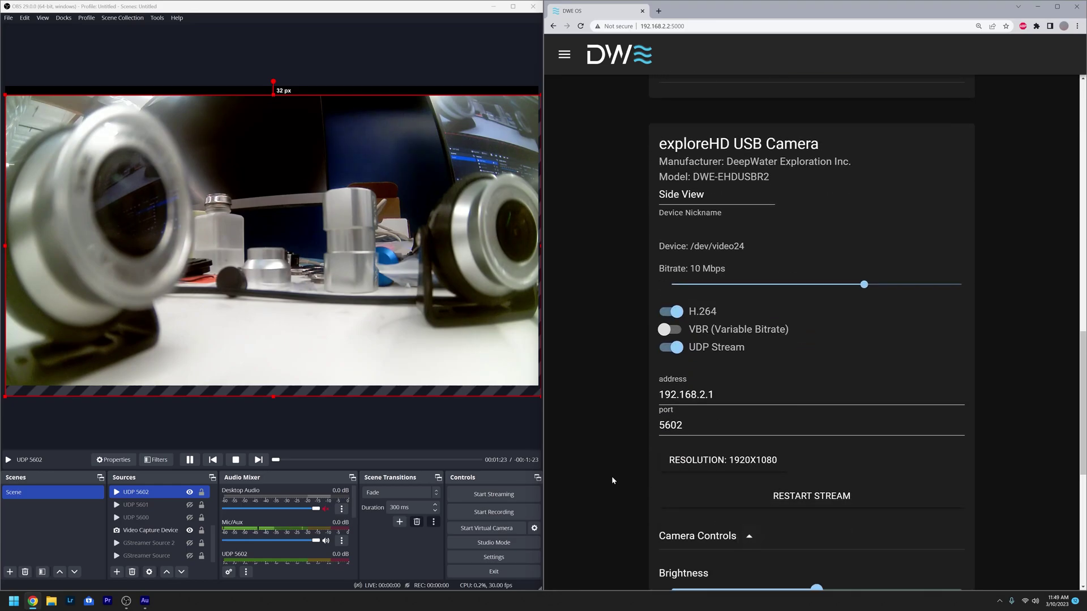
Test the Side View brightness and contrast sliders, then turn on automatic white balance
scroll(612, 480, down, 4)
mouse_move(806, 339)
mouse_down()
mouse_move(673, 340)
mouse_move(817, 341)
mouse_up()
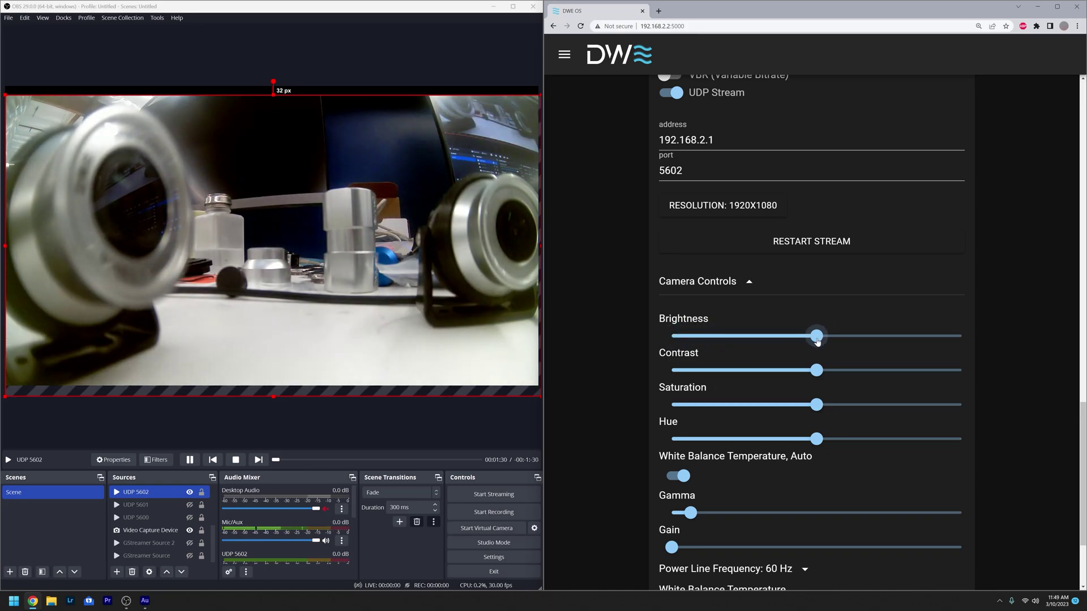
drag(702, 372, 817, 371)
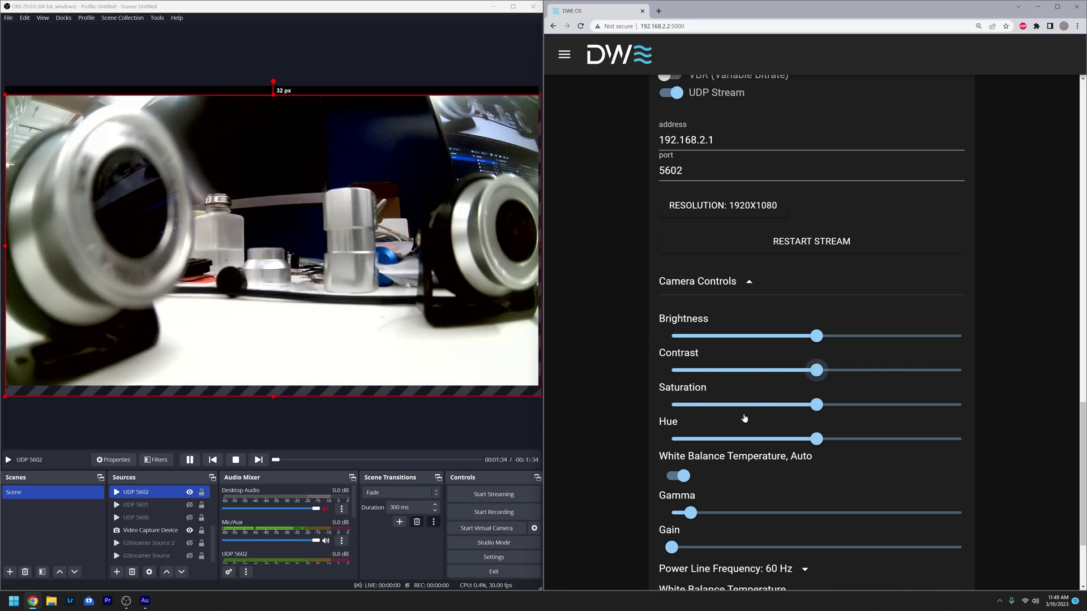
scroll(736, 362, down, 3)
click(685, 340)
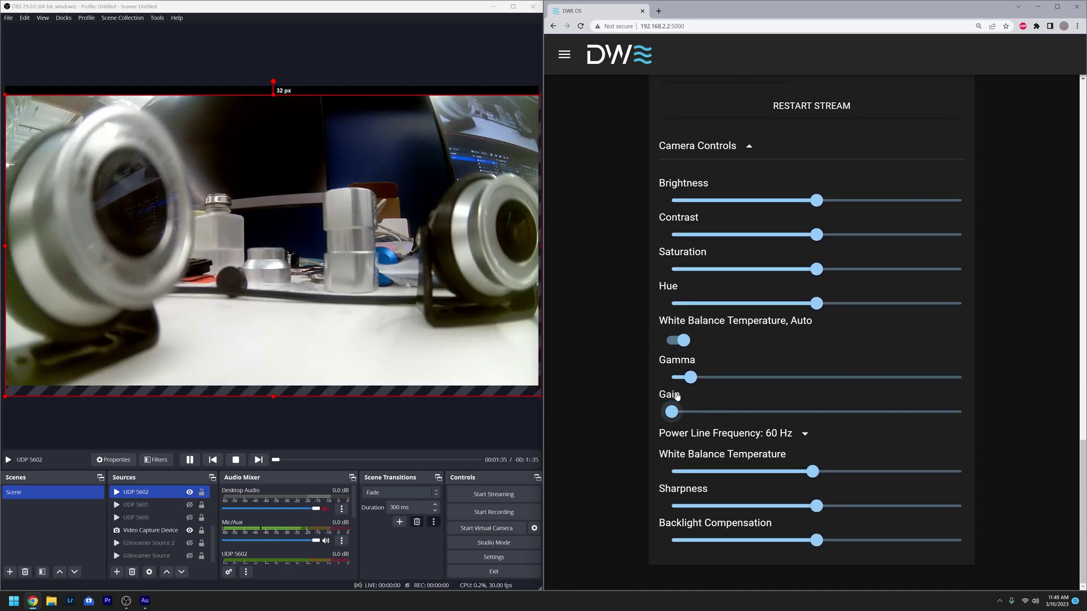
Toggle automatic white balance and raise the Side View camera's hue
click(681, 343)
click(678, 344)
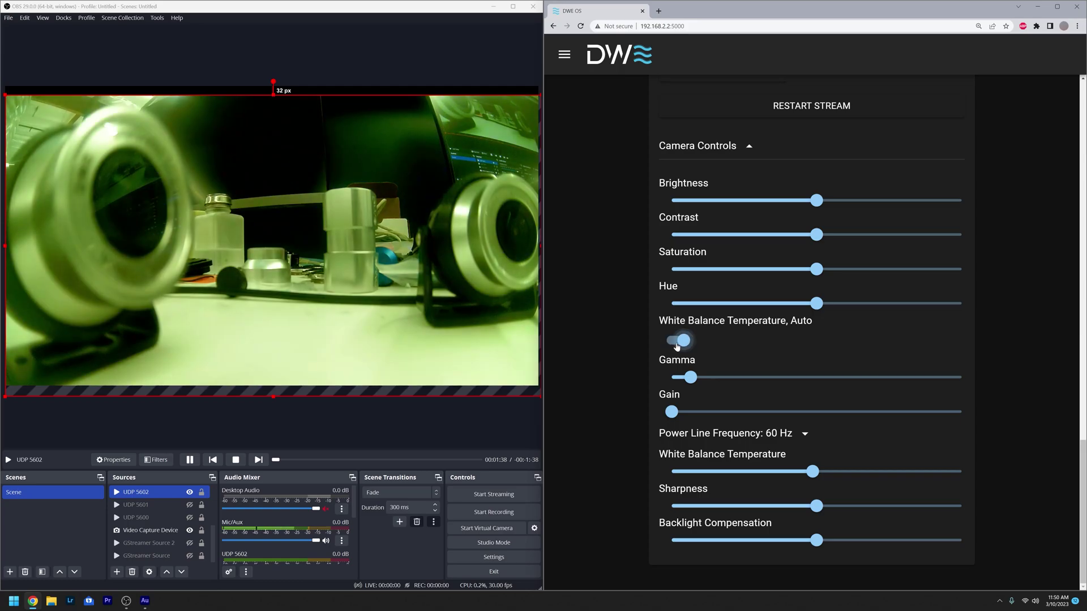
click(676, 347)
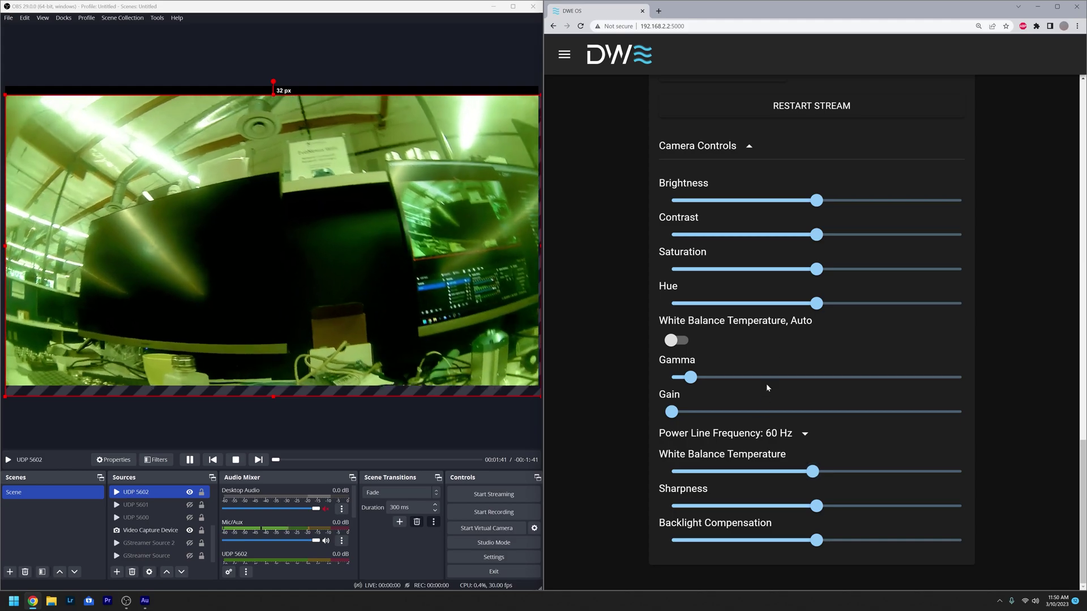
drag(819, 313, 860, 303)
click(681, 341)
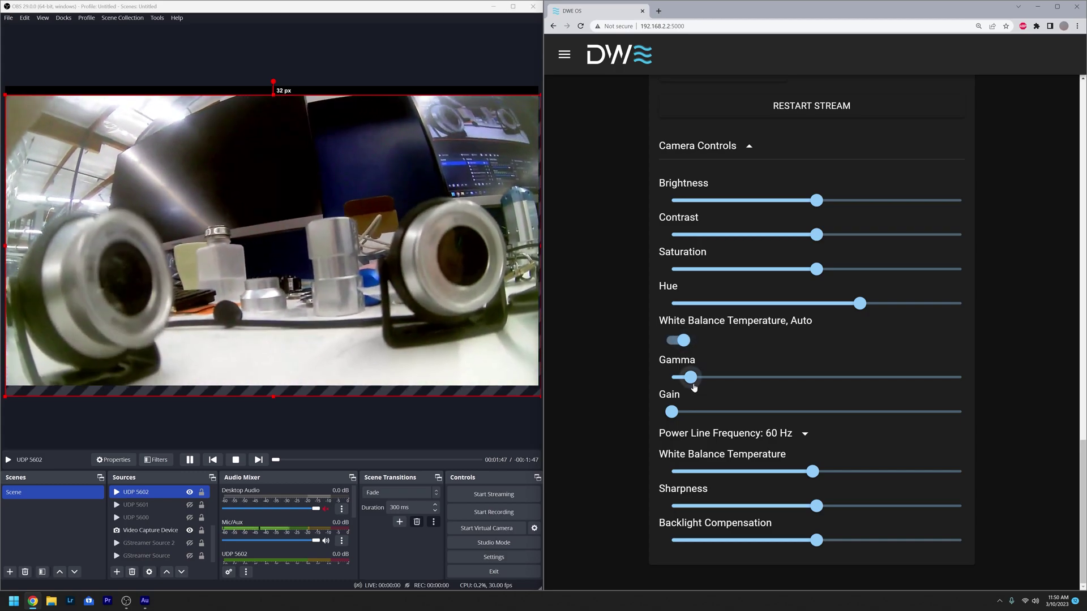
Test gamma, gain and manual white balance temperature, re-enable auto white balance, and collapse controls
mouse_move(694, 387)
mouse_down()
mouse_move(781, 377)
mouse_move(693, 377)
mouse_up()
mouse_move(674, 412)
mouse_down()
mouse_move(737, 412)
mouse_move(671, 412)
mouse_up()
click(684, 340)
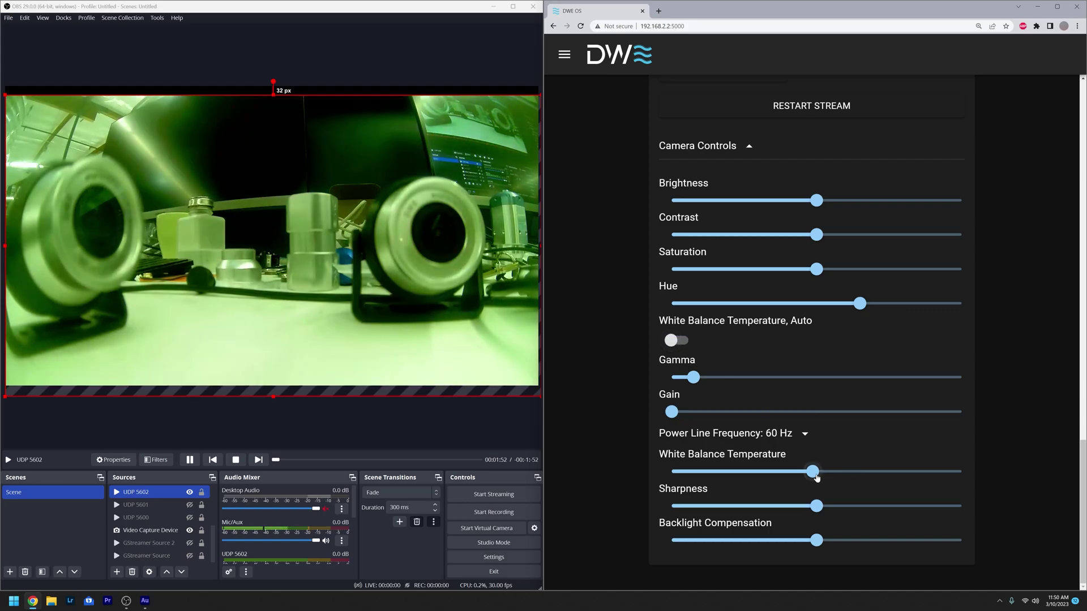
drag(813, 472, 929, 465)
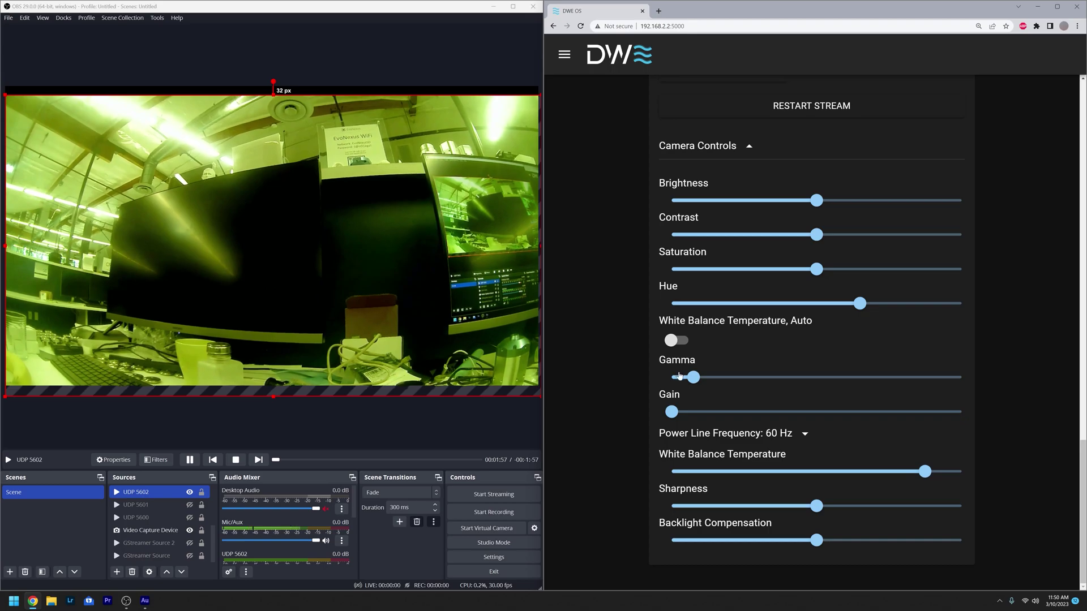
click(678, 340)
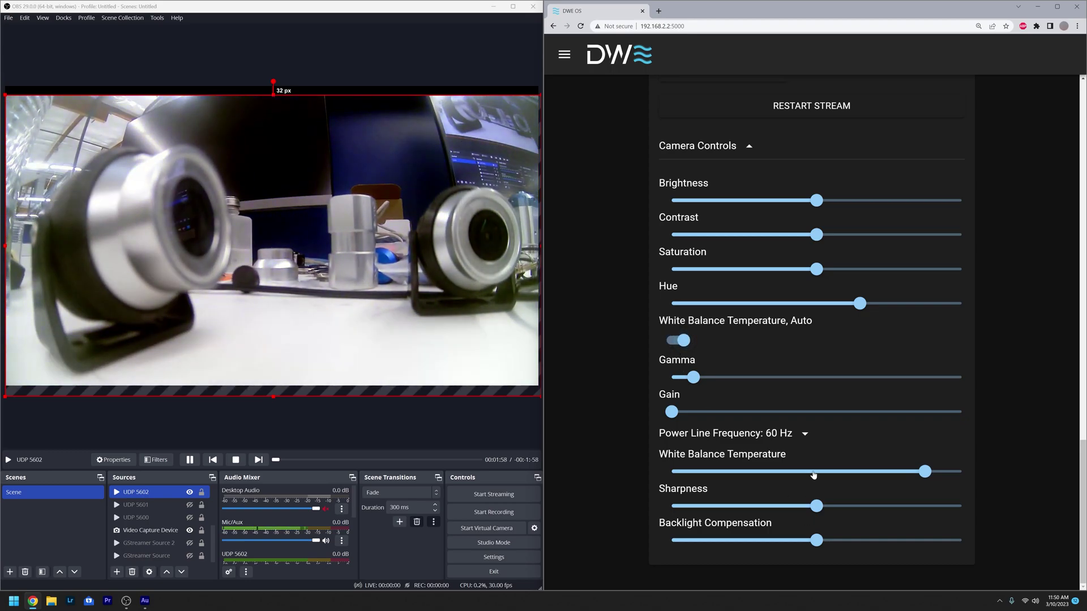
scroll(586, 483, up, 4)
click(749, 357)
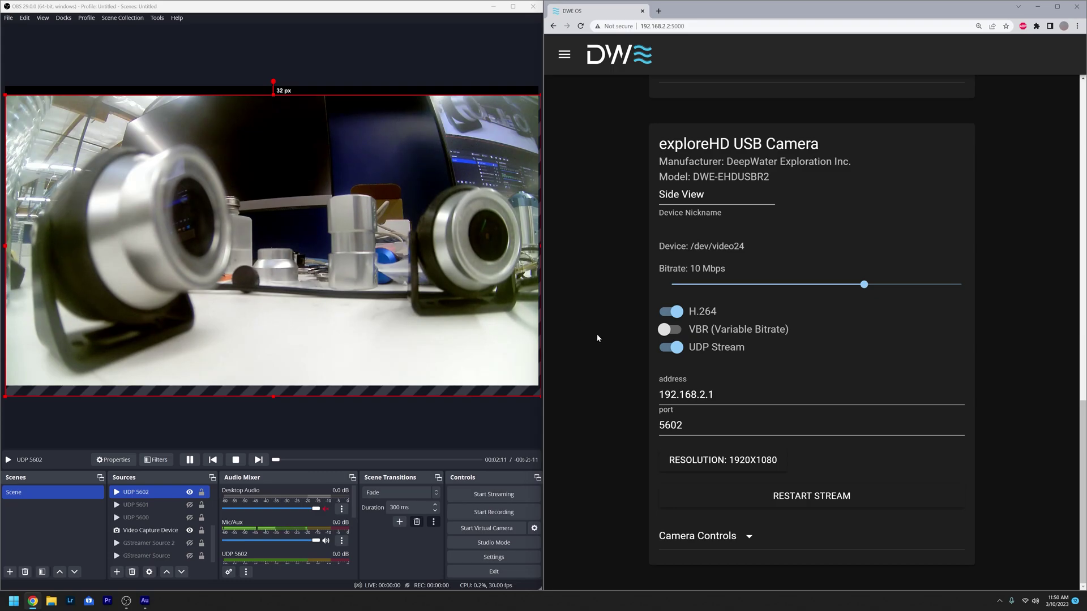
Hide the UDP 5602 feed in OBS and maximize DWE OS to full screen
scroll(597, 338, up, 4)
scroll(597, 339, up, 2)
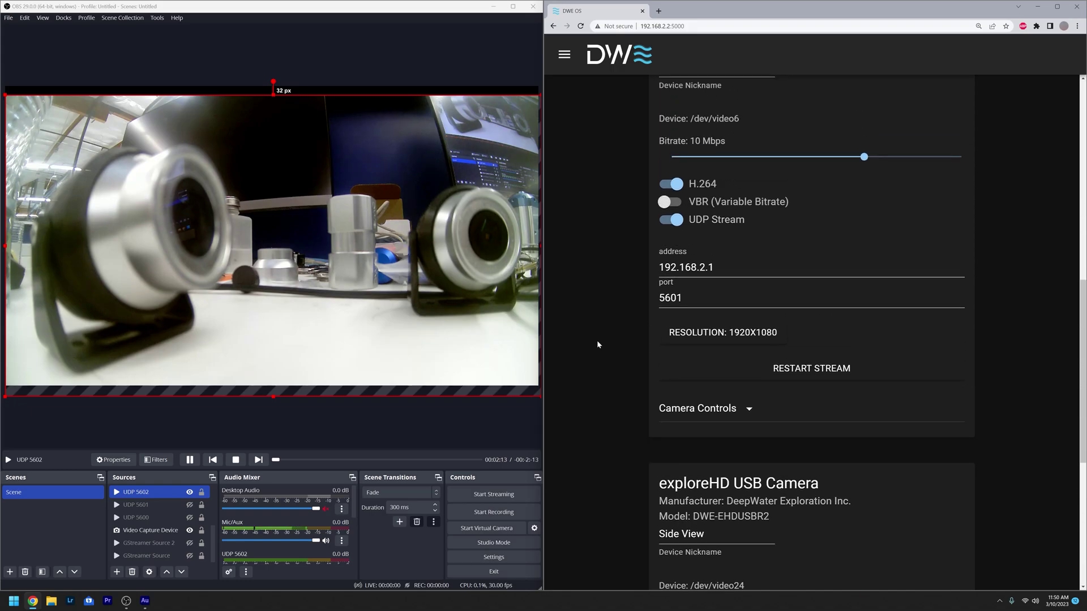
click(189, 493)
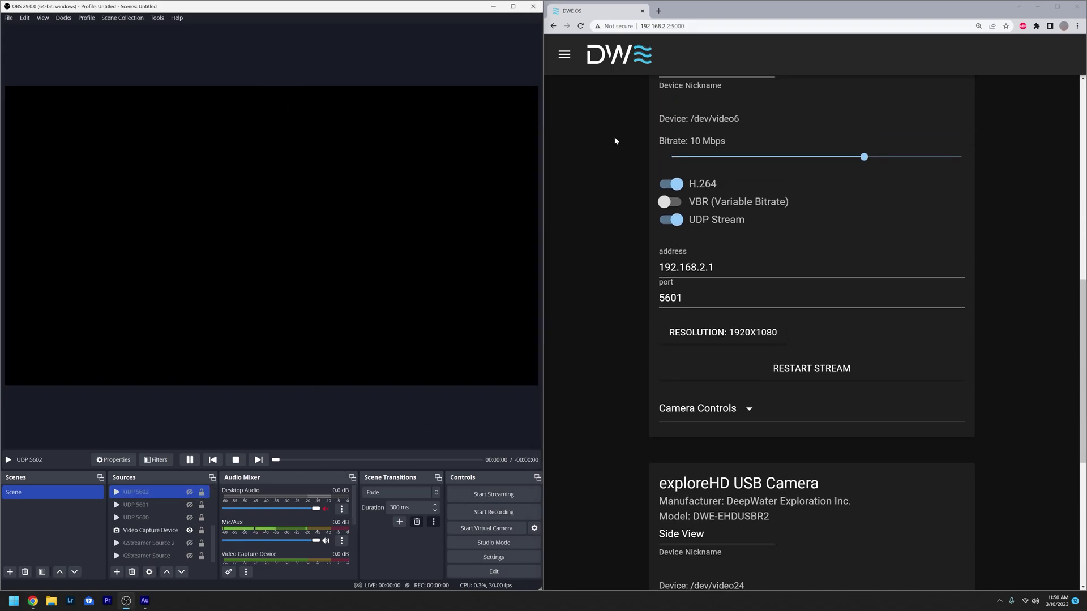
key(super+Up)
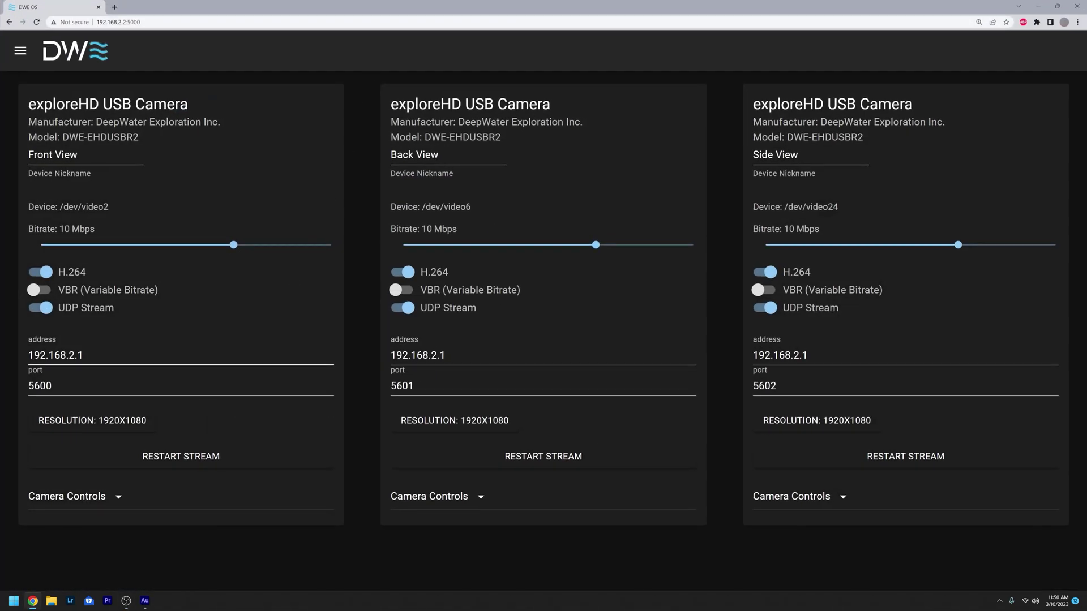